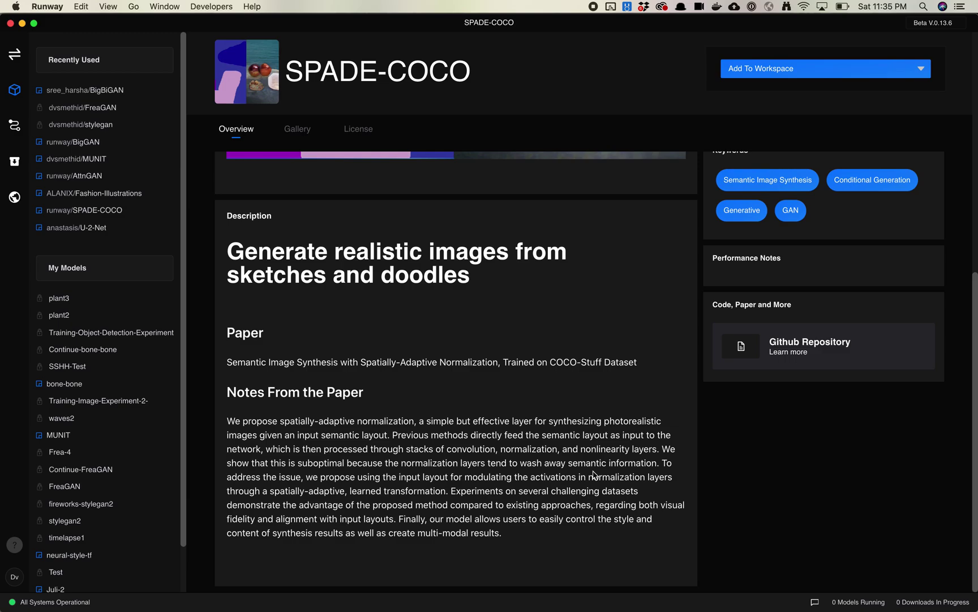
Step: Scroll through the current model page, then return to browsing all models
scroll(534, 368, "up", 5)
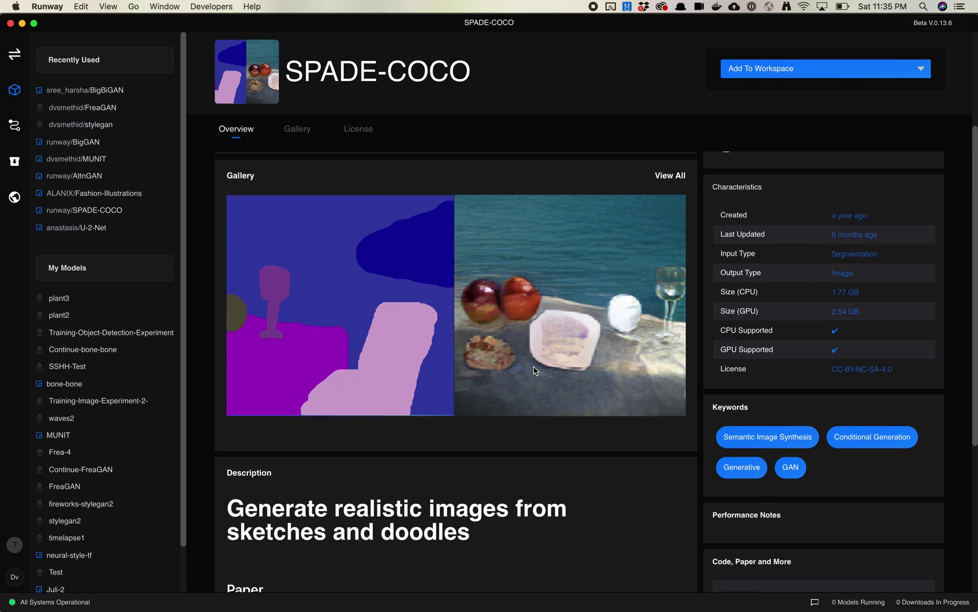
scroll(534, 370, "up", 3)
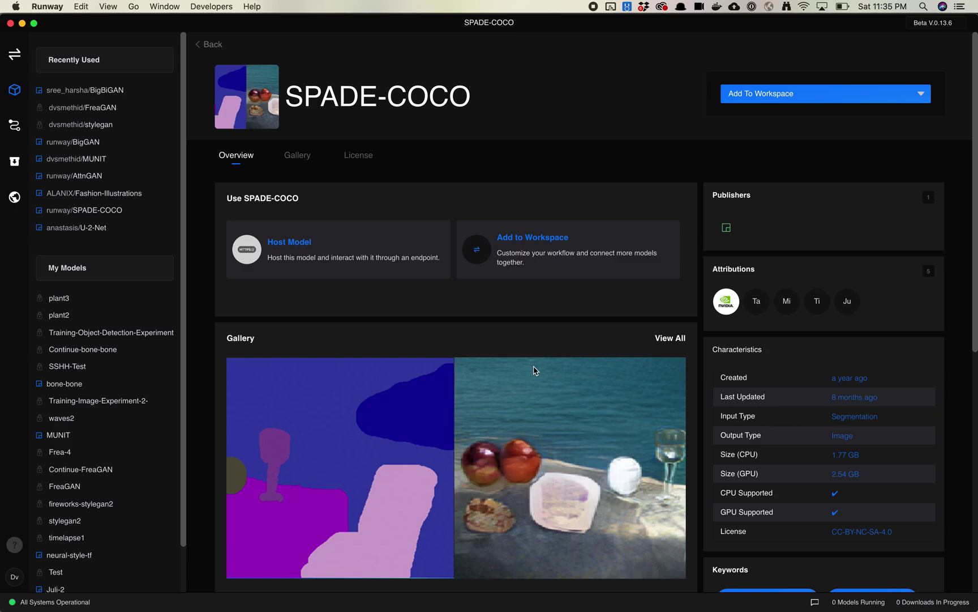
scroll(513, 365, "down", 3)
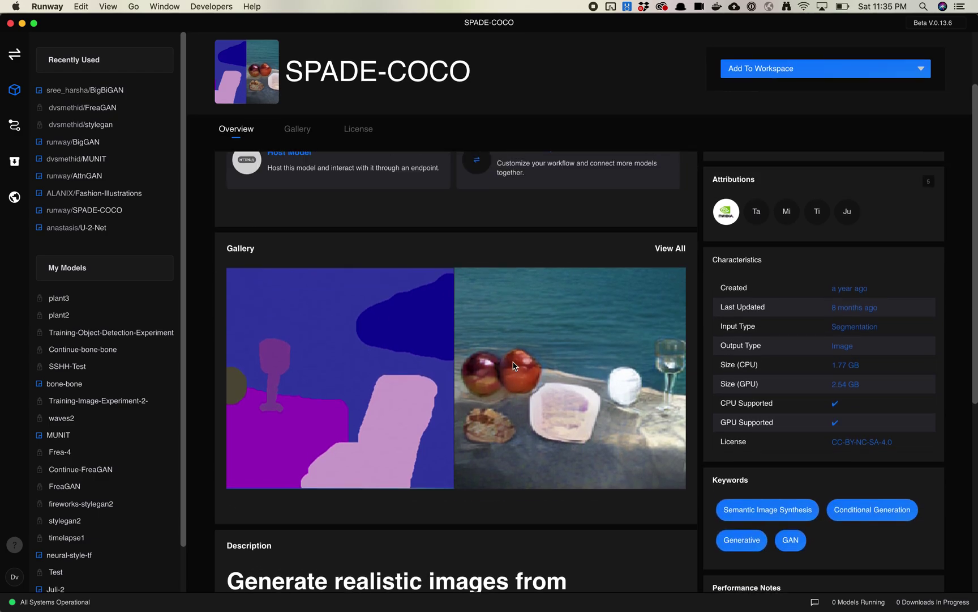
scroll(513, 365, "up", 3)
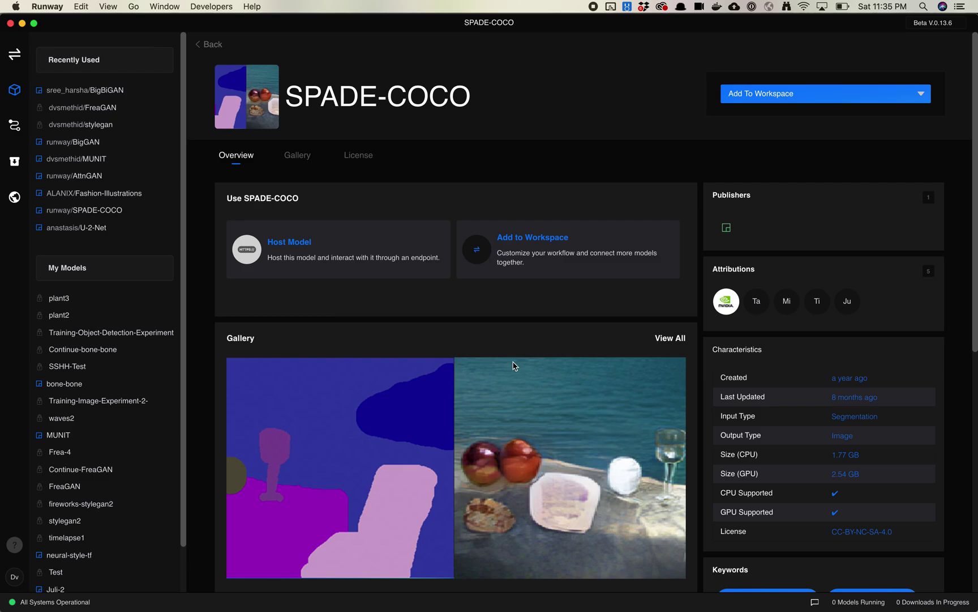
scroll(514, 365, "down", 3)
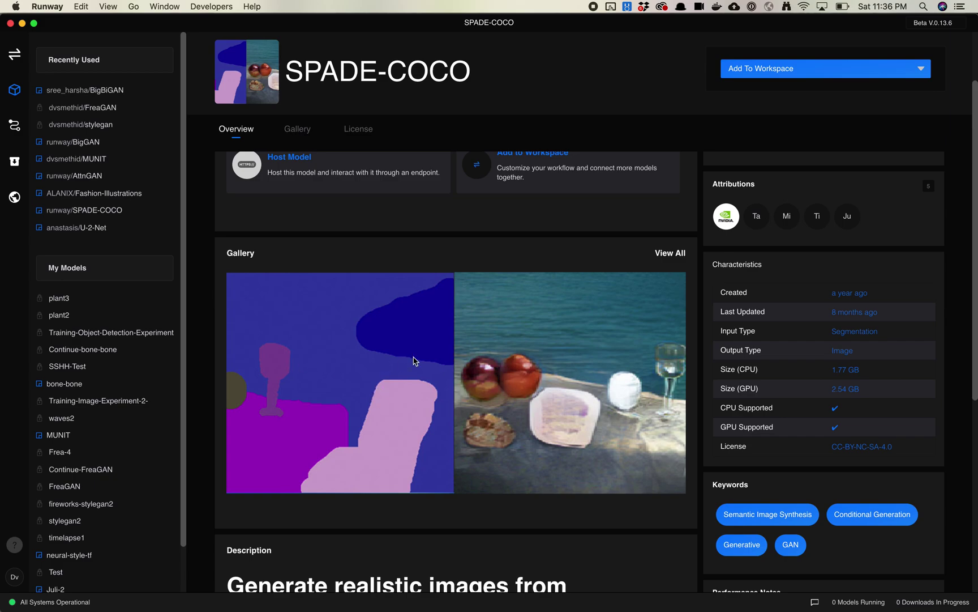
scroll(451, 367, "up", 3)
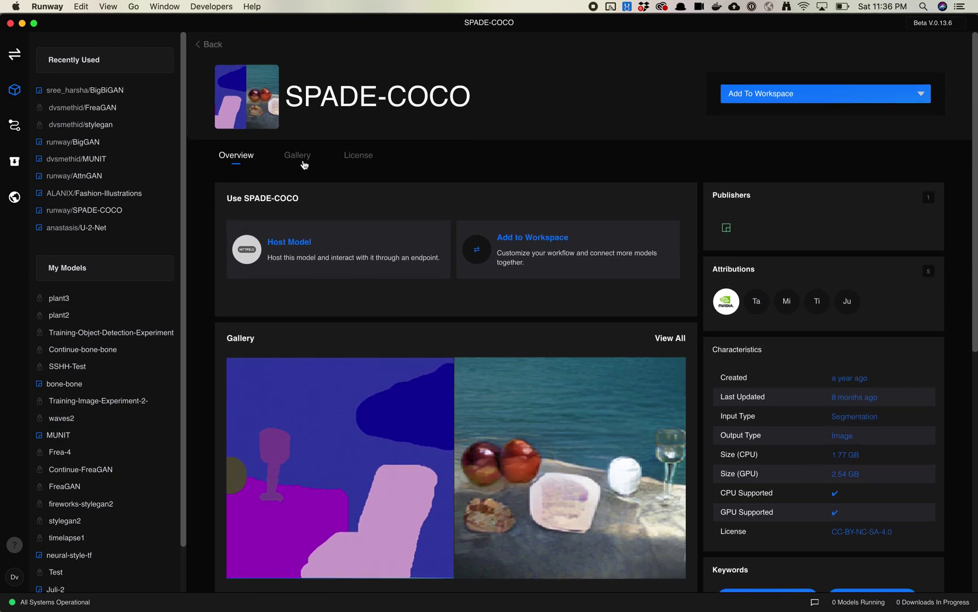
left_click(211, 46)
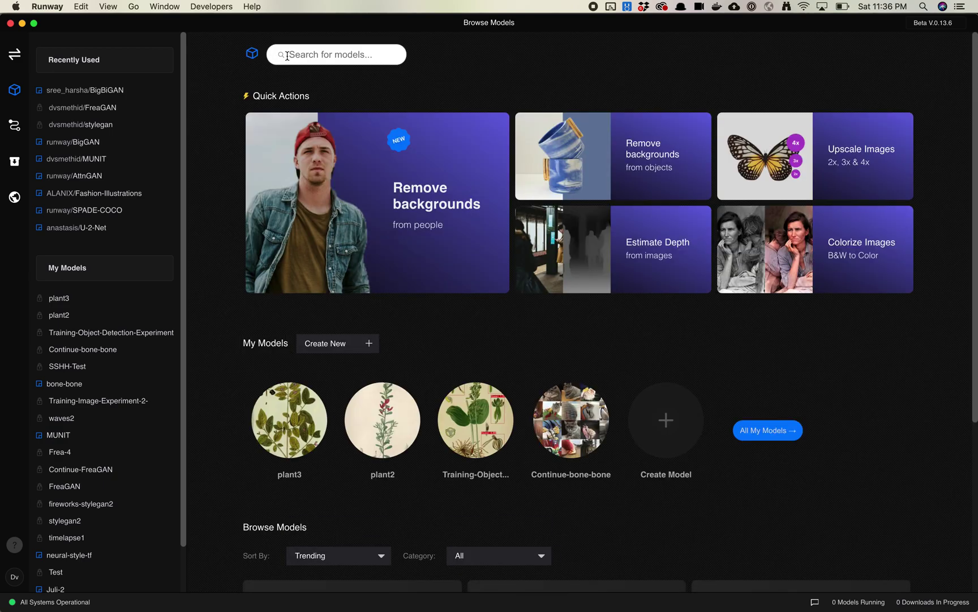
Step: Search models for 'sp' and view the SPADE-FACE details page
type("spade")
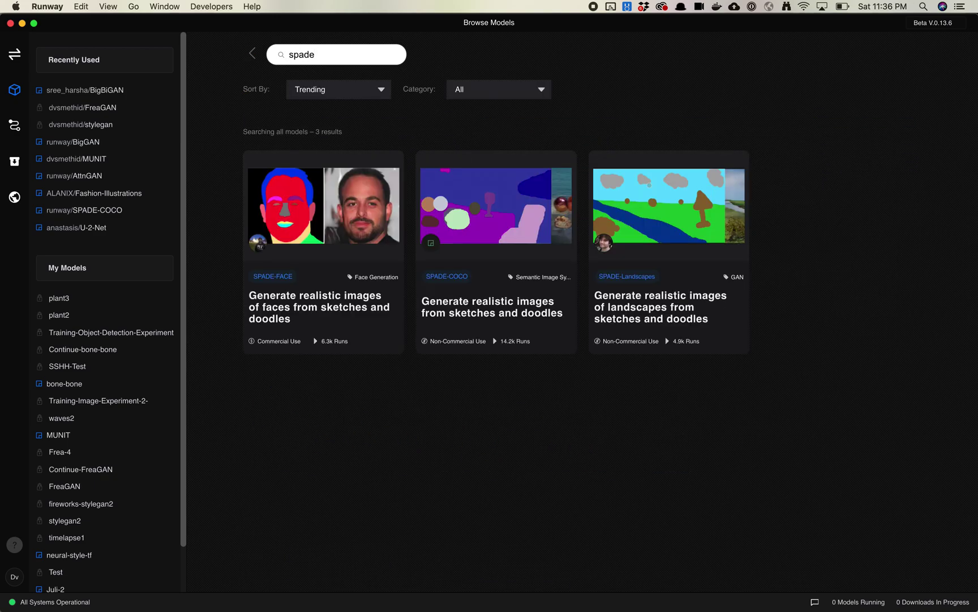
mouse_move(289, 268)
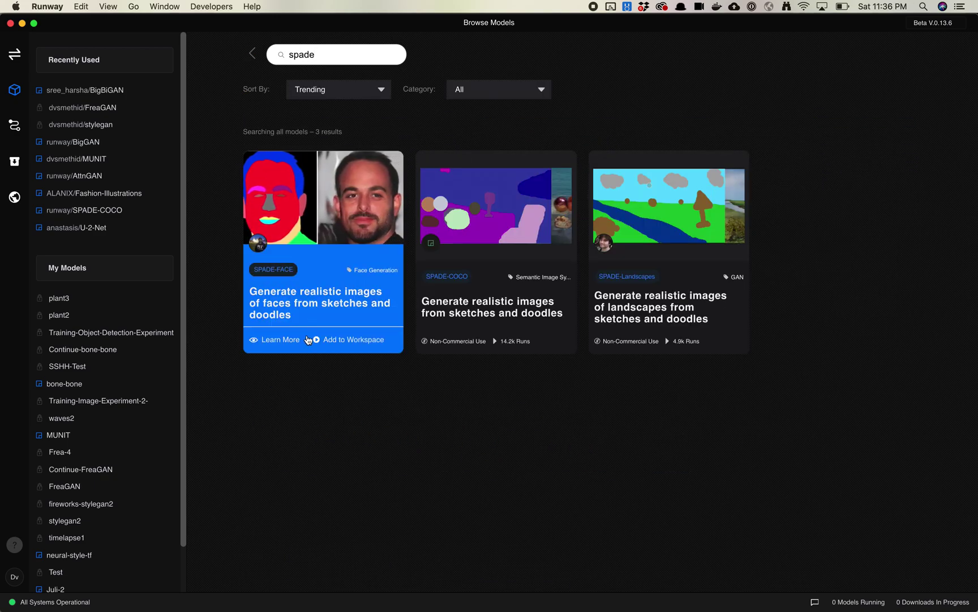
left_click(281, 340)
scroll(369, 345, "down", 5)
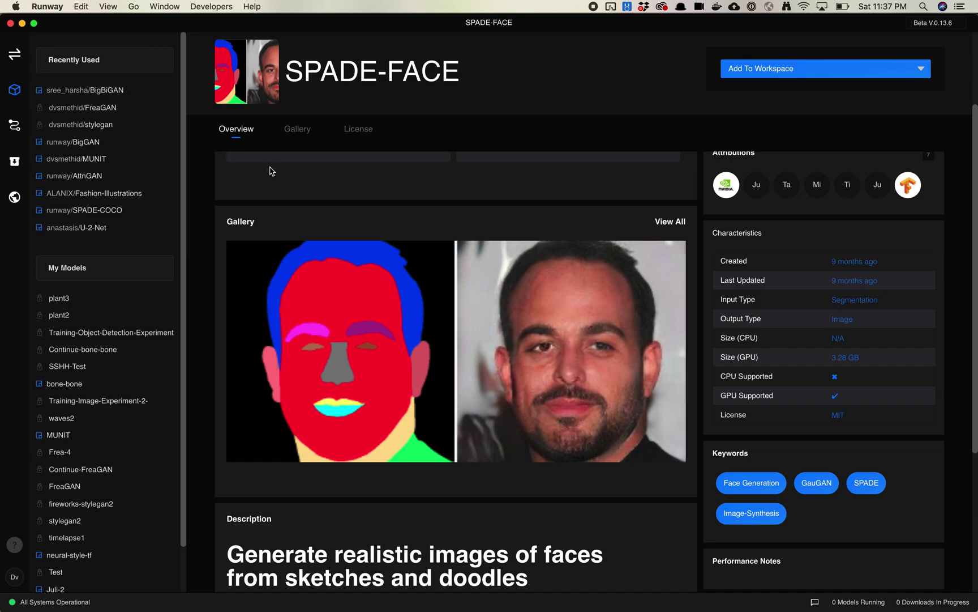
scroll(272, 170, "up", 5)
Step: Go back and search 'spade' to list SPADE-FACE, SPADE-COCO and SPADE-Landscapes
left_click(198, 49)
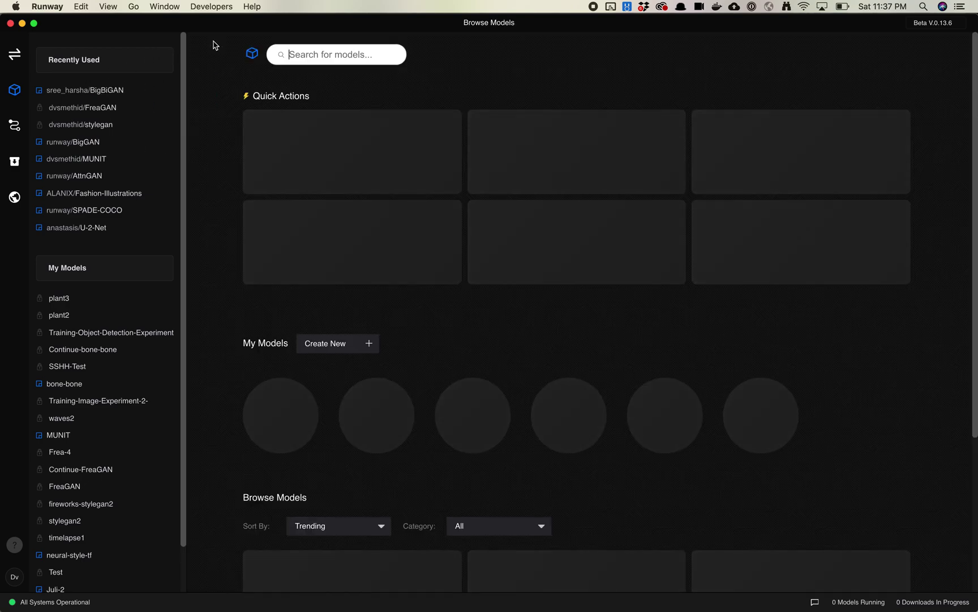
left_click(271, 56)
type("spade")
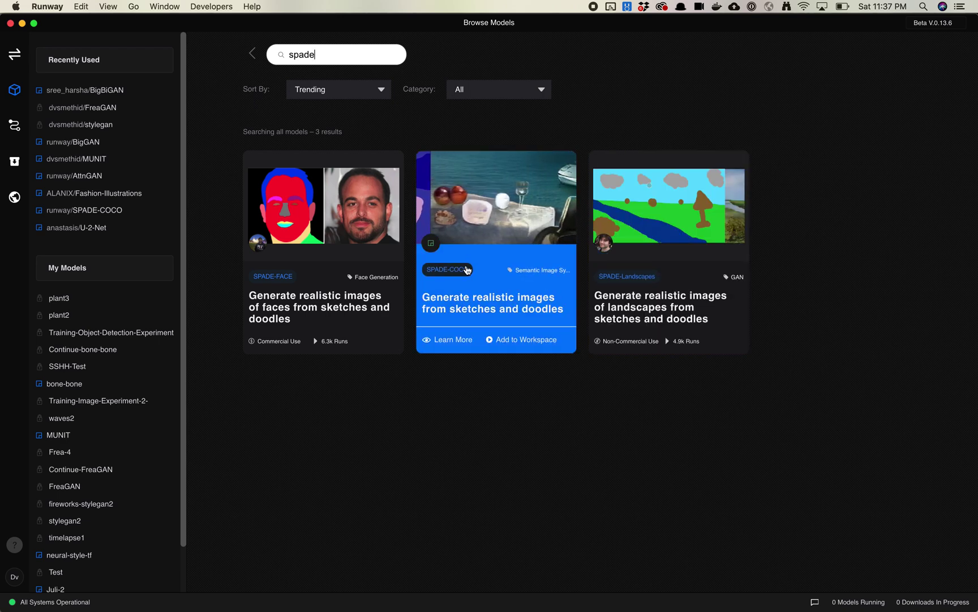
key("super+Tab")
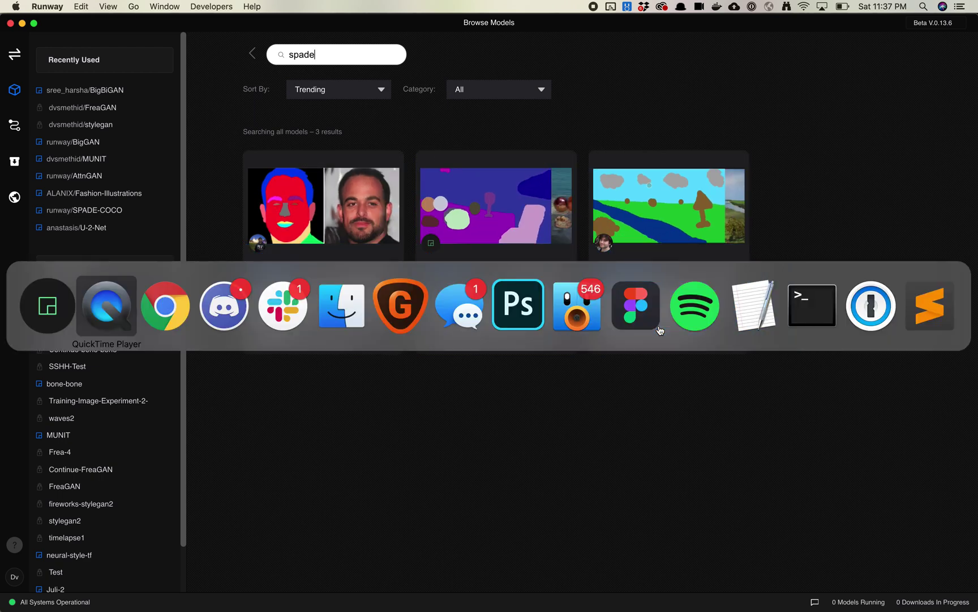
Step: Scroll through the nvlabs SPADE project page in Chrome, then return to Runway
key("super+Tab")
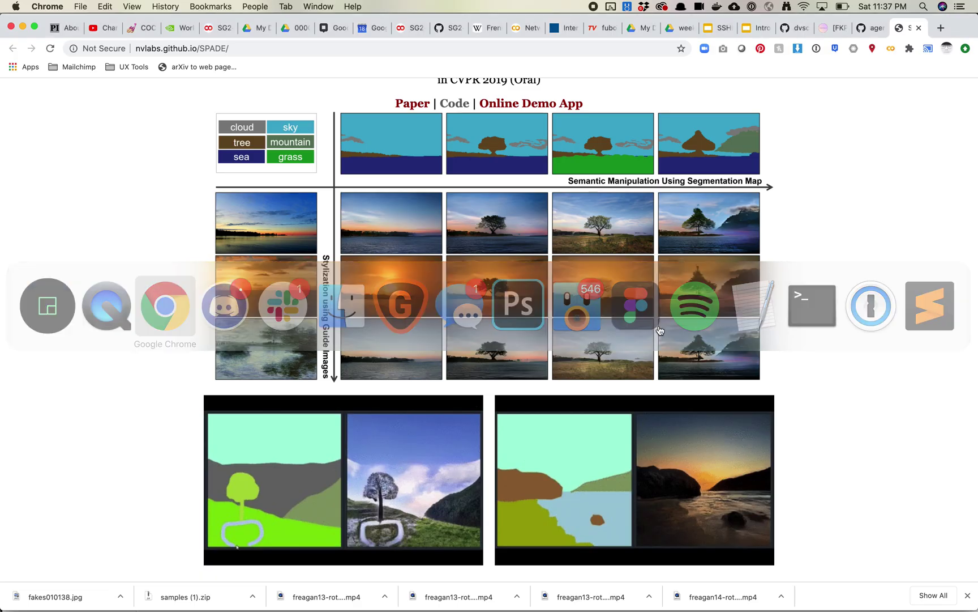
scroll(572, 265, "up", 3)
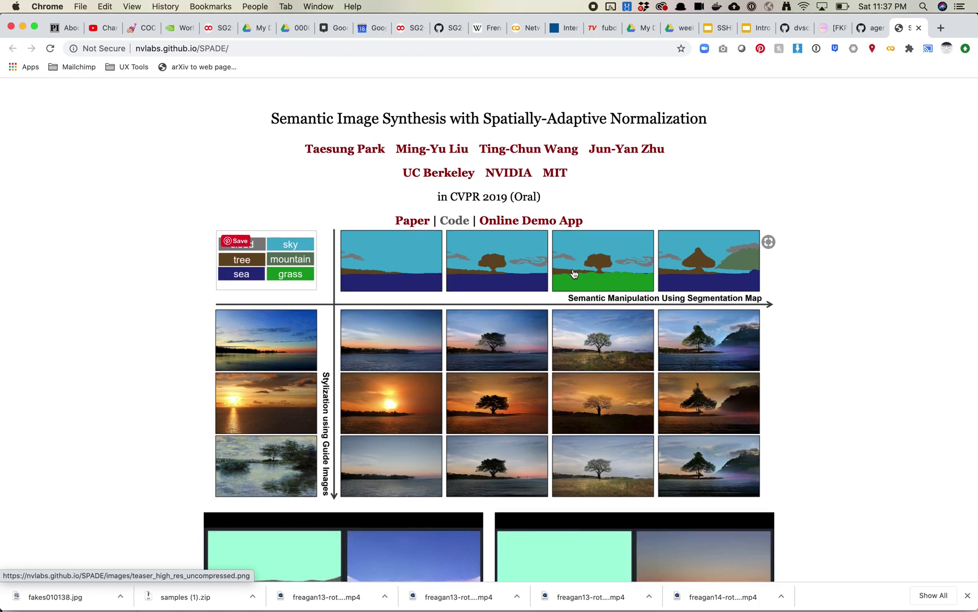
scroll(583, 277, "down", 1)
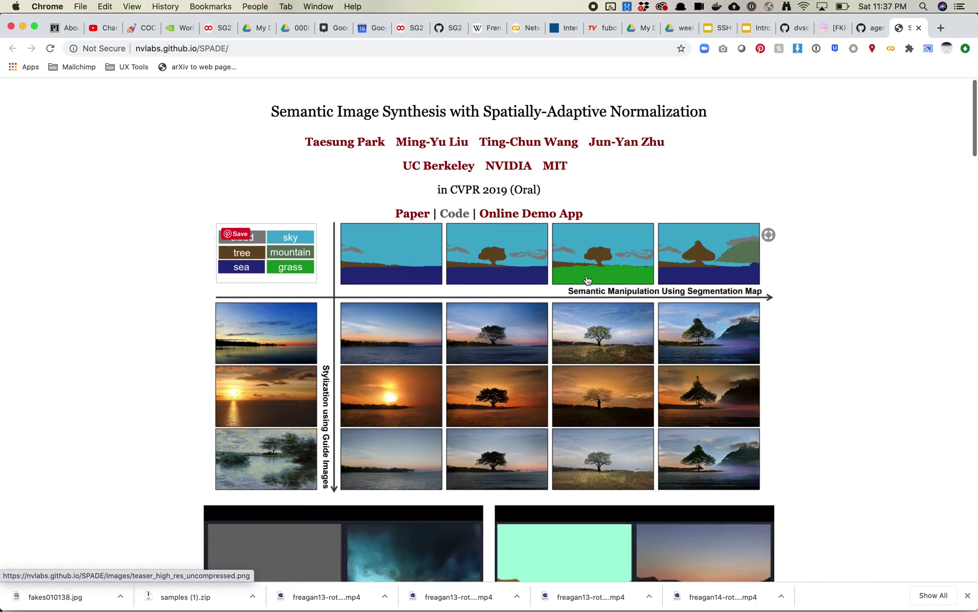
scroll(587, 279, "up", 1)
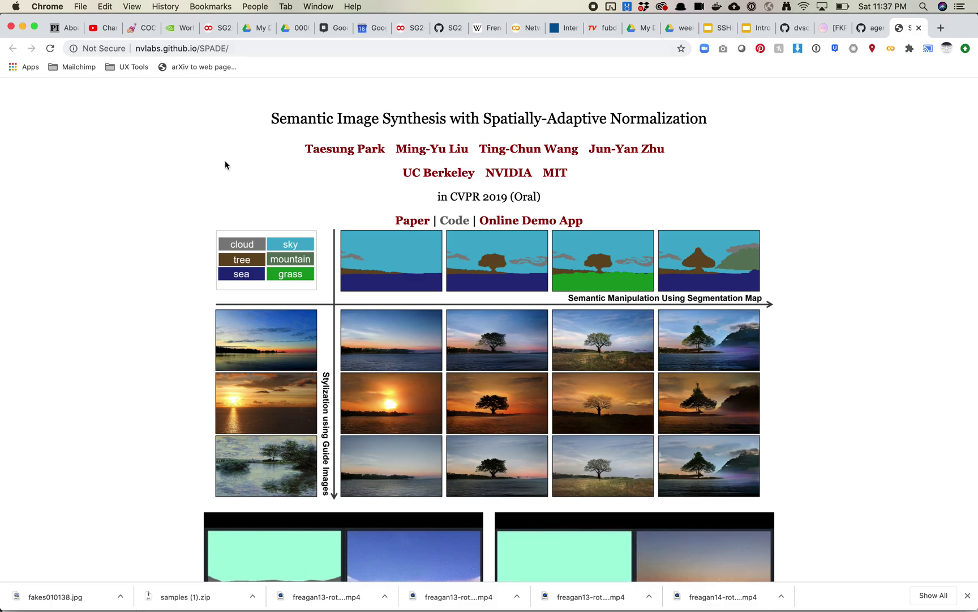
scroll(225, 164, "down", 4)
scroll(225, 165, "down", 15)
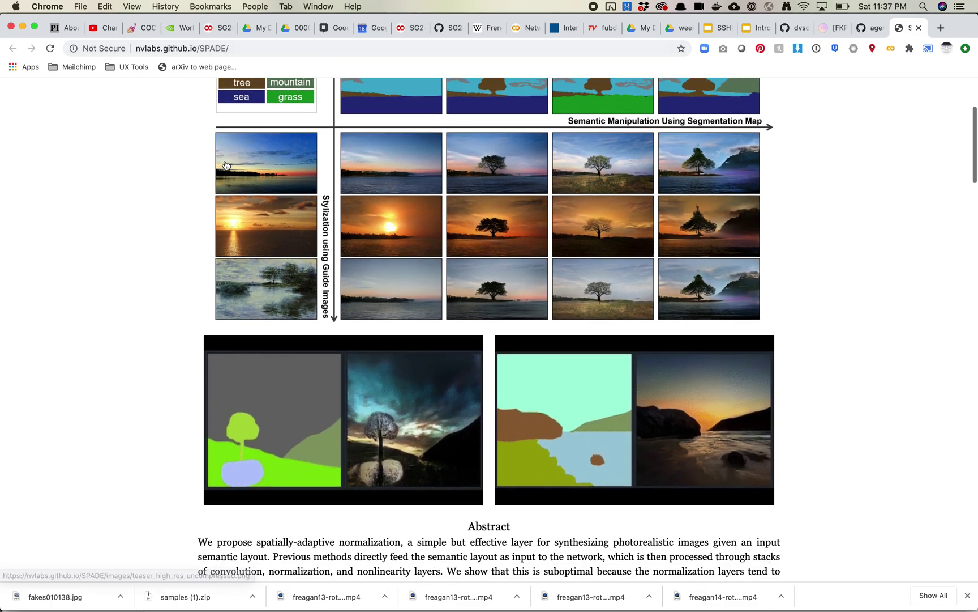
scroll(225, 165, "down", 5)
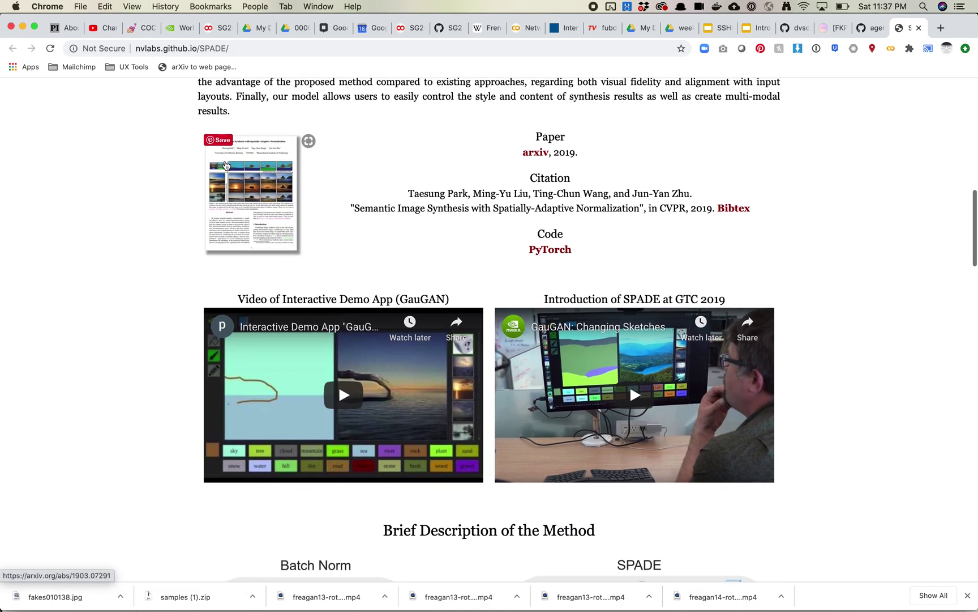
scroll(226, 165, "up", 1)
scroll(226, 165, "up", 16)
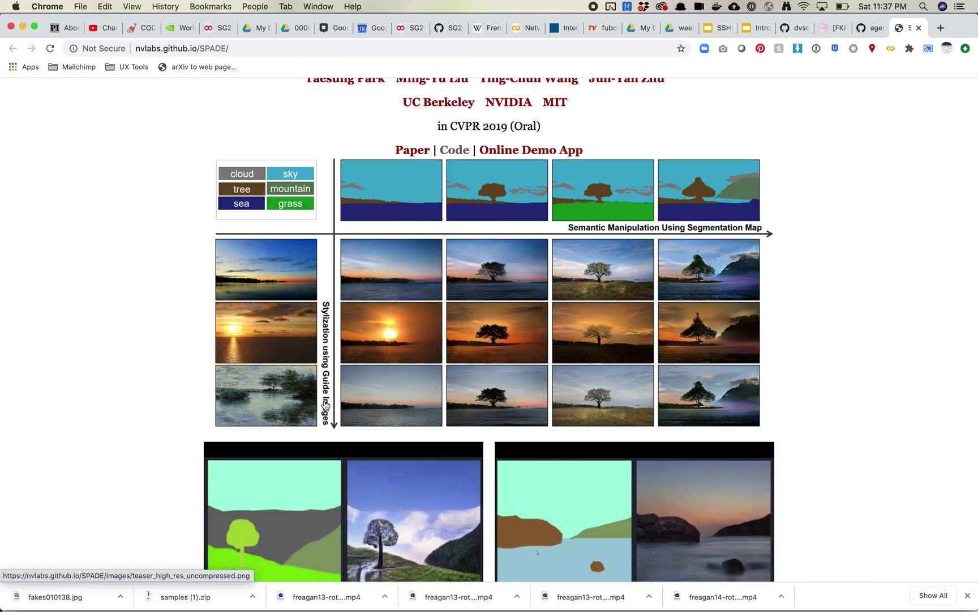
scroll(326, 406, "up", 1)
scroll(325, 406, "up", 2)
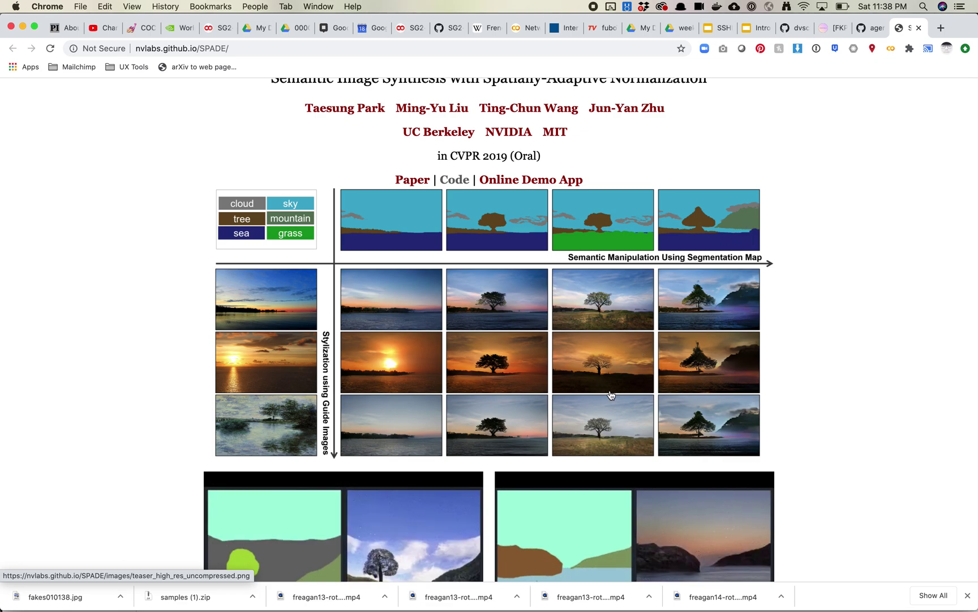
key("super+Tab")
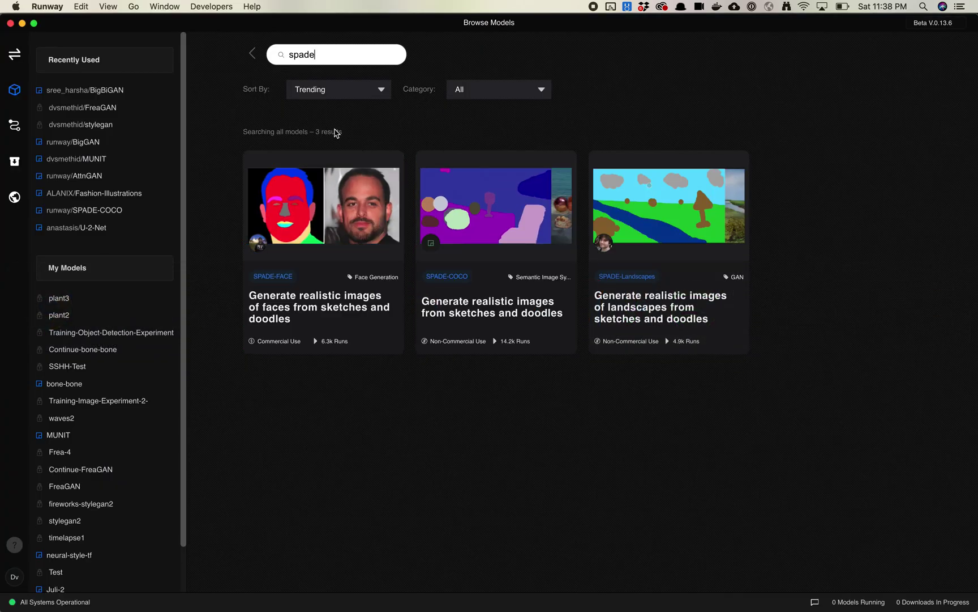
Step: Open the SPADE-COCO workspace with the cat and stop-sign map and run it remotely
left_click(14, 54)
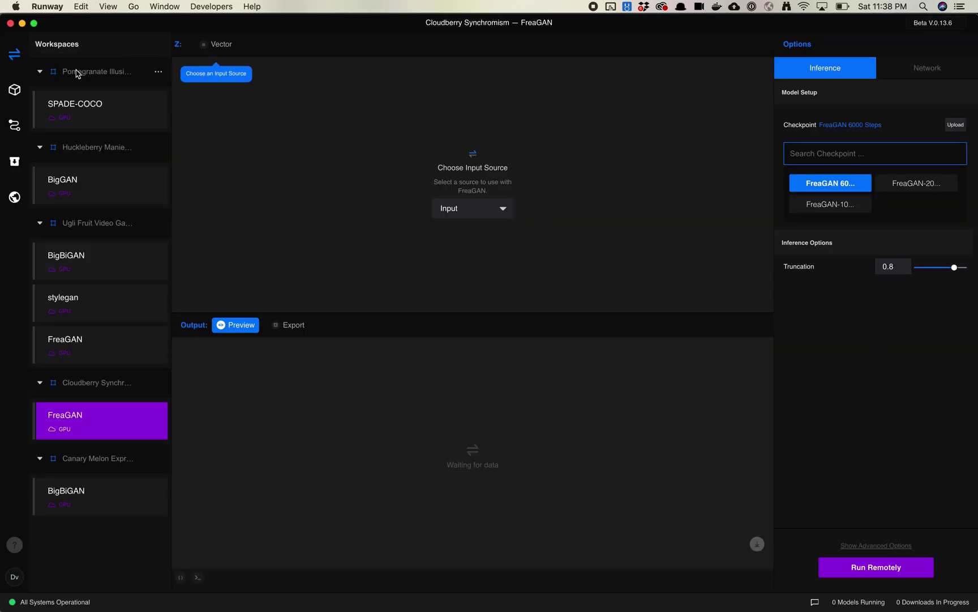
left_click(110, 114)
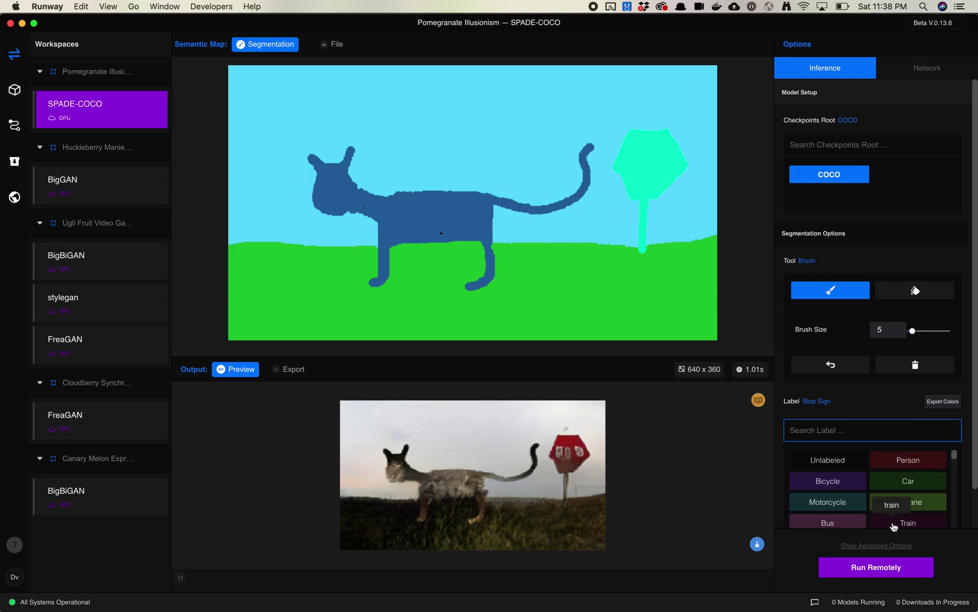
left_click(881, 570)
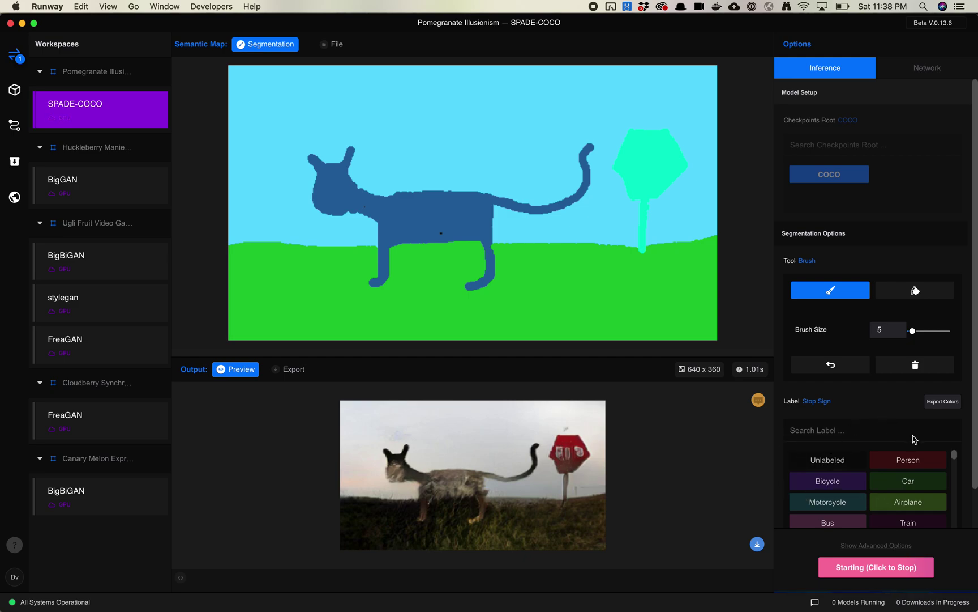
scroll(913, 439, "down", 2)
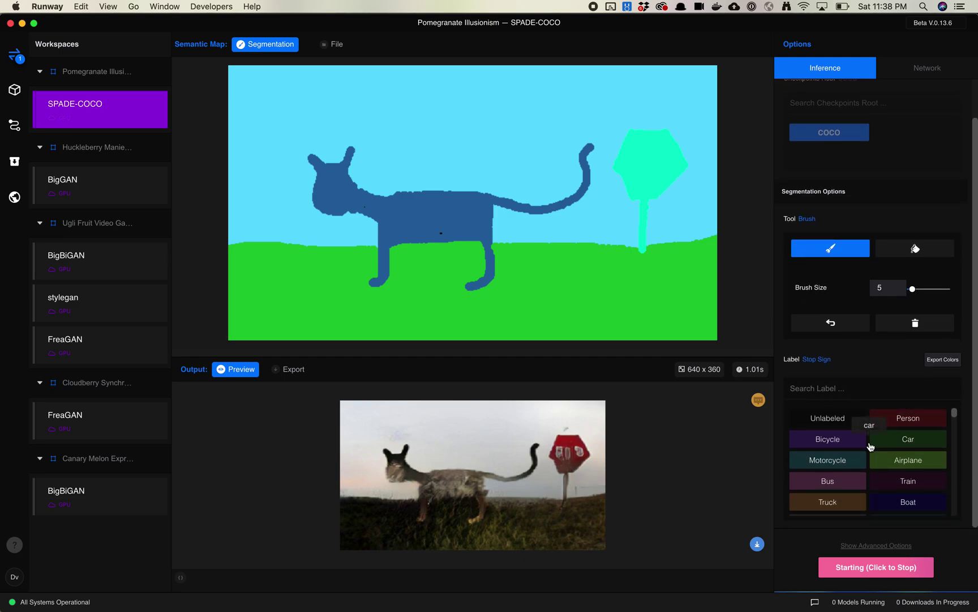
scroll(870, 446, "down", 3)
scroll(870, 447, "up", 3)
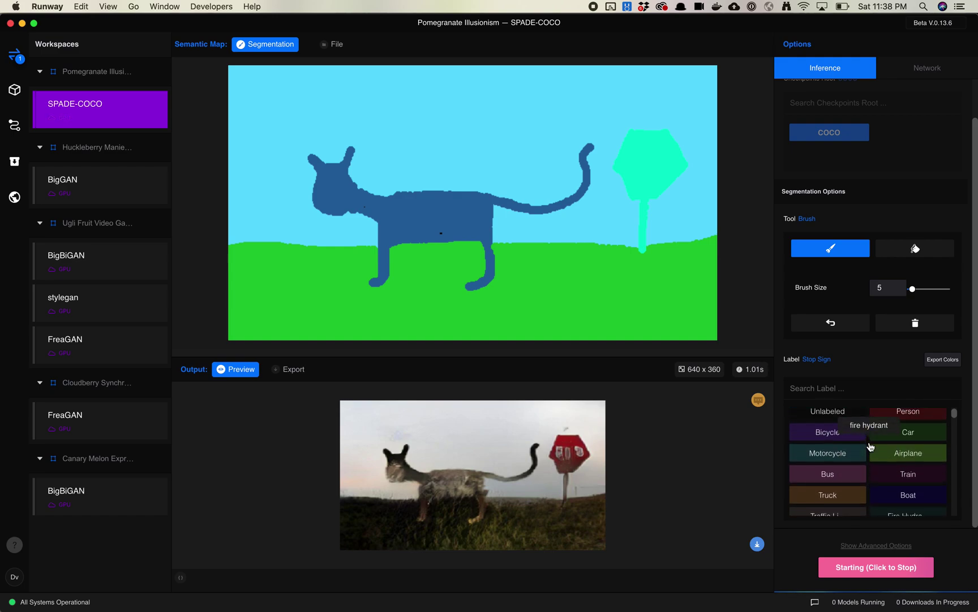
Step: Scroll through the Label list and search labels for 'cat'
scroll(870, 447, "down", 3)
scroll(870, 446, "down", 5)
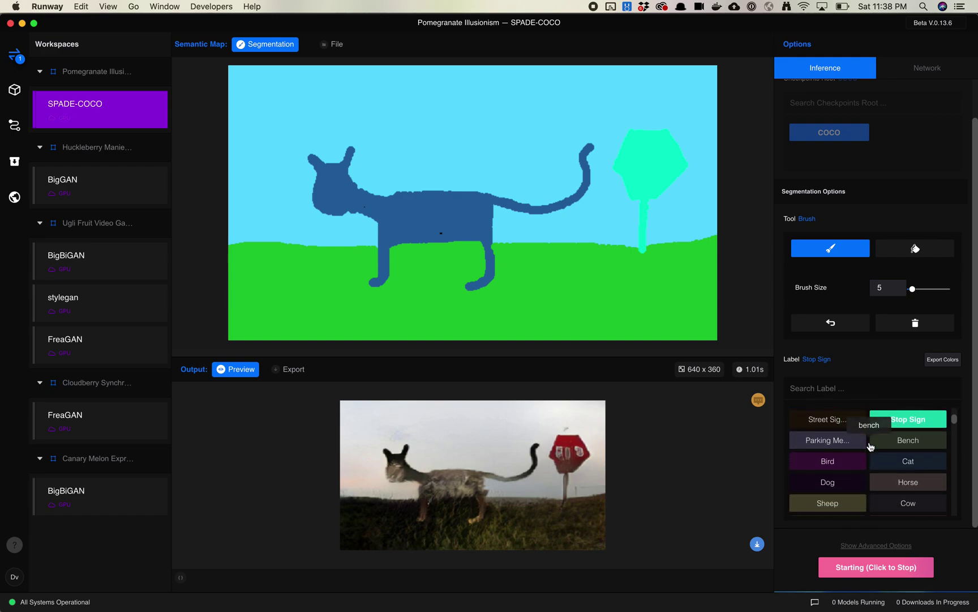
scroll(871, 447, "down", 1)
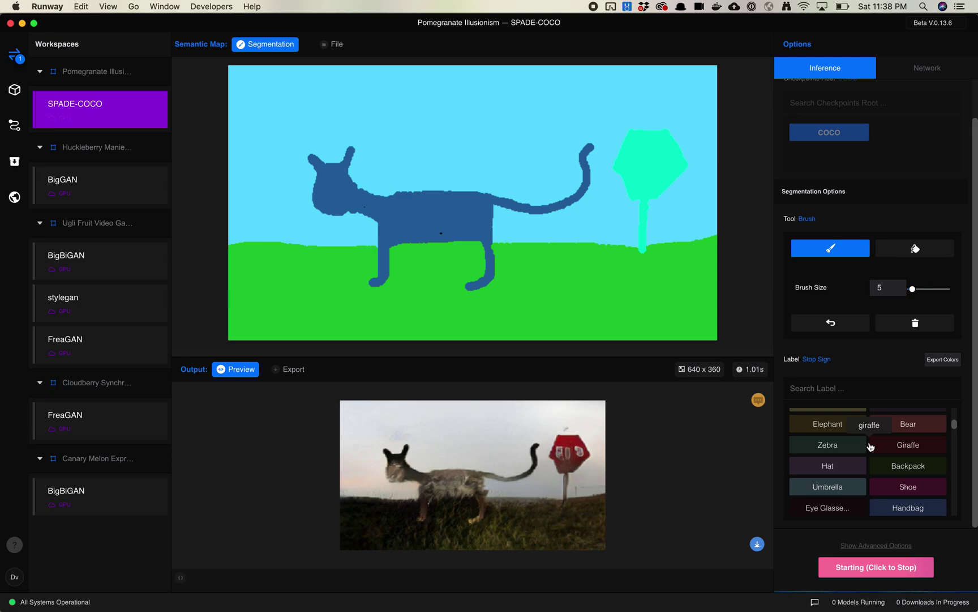
scroll(871, 465, "down", 2)
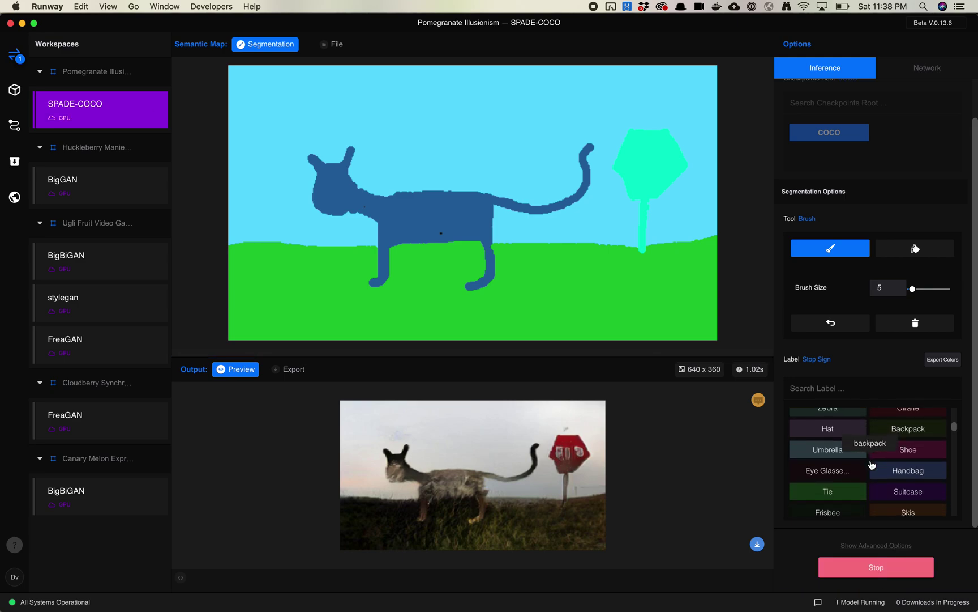
scroll(875, 465, "up", 6)
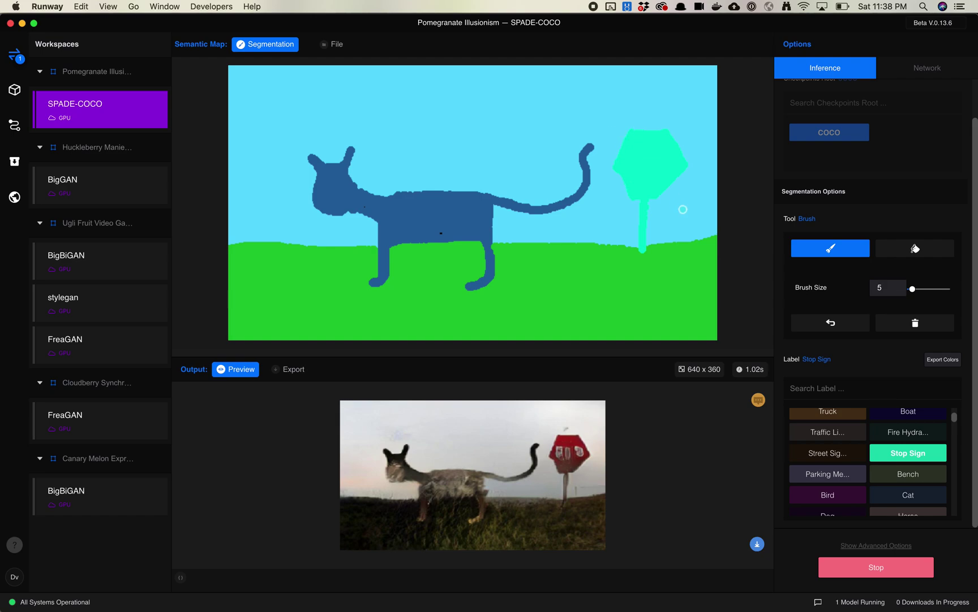
scroll(829, 482, "up", 4)
left_click(841, 391)
type("cat")
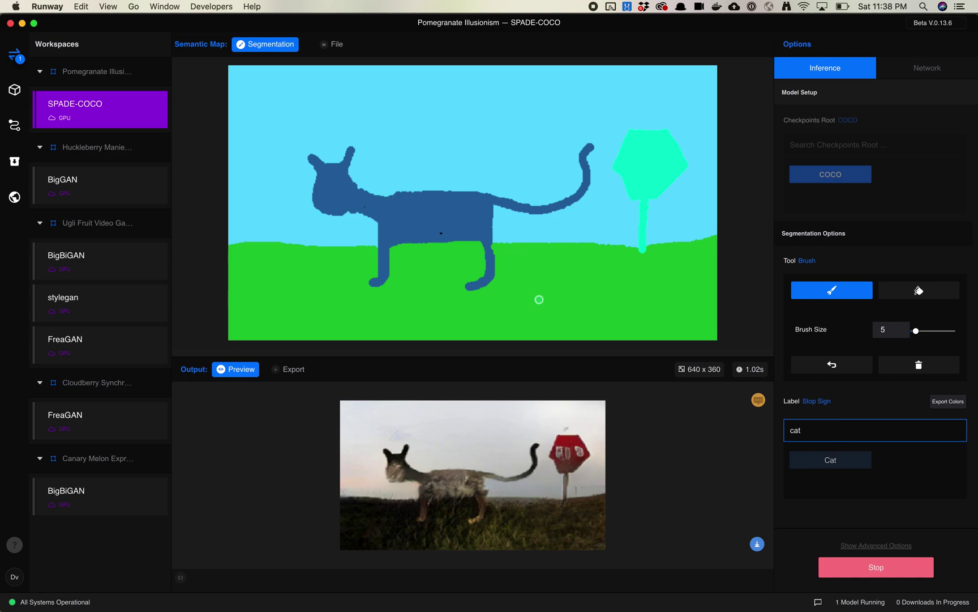
Step: Search labels for 'sky', then 'gra', and make Grass the painting label
double_click(819, 435)
type("sky")
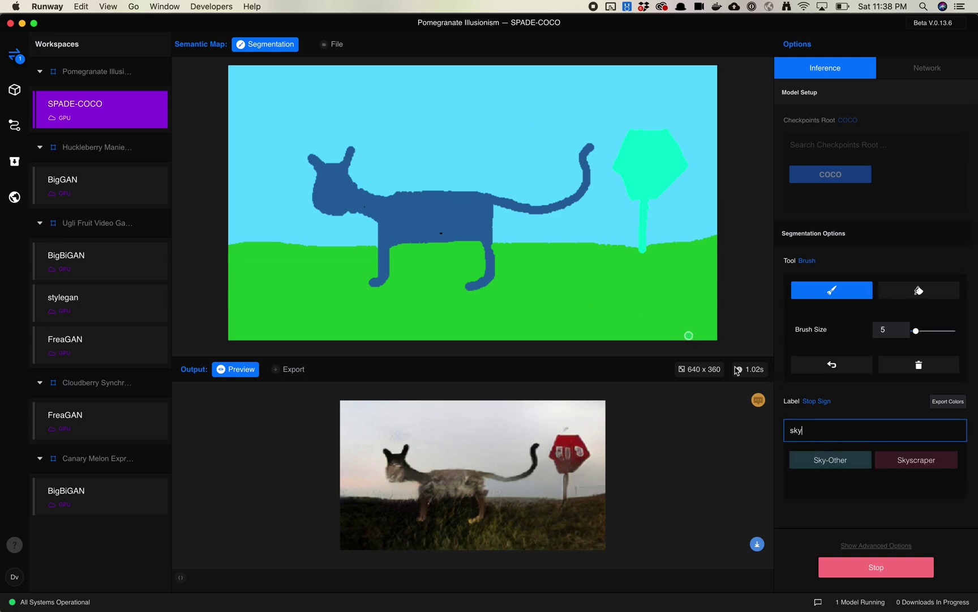
double_click(811, 427)
type("gra")
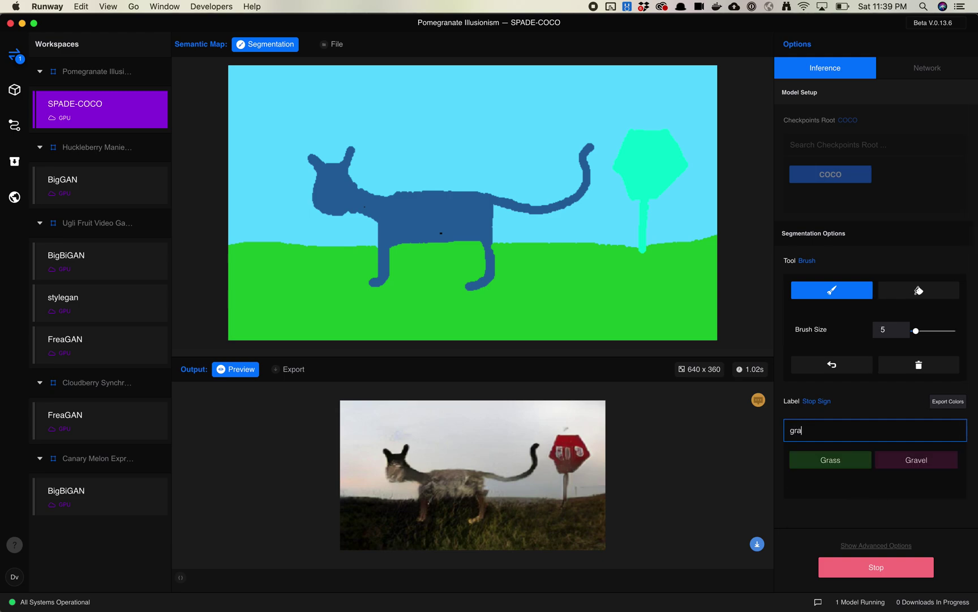
left_click(821, 462)
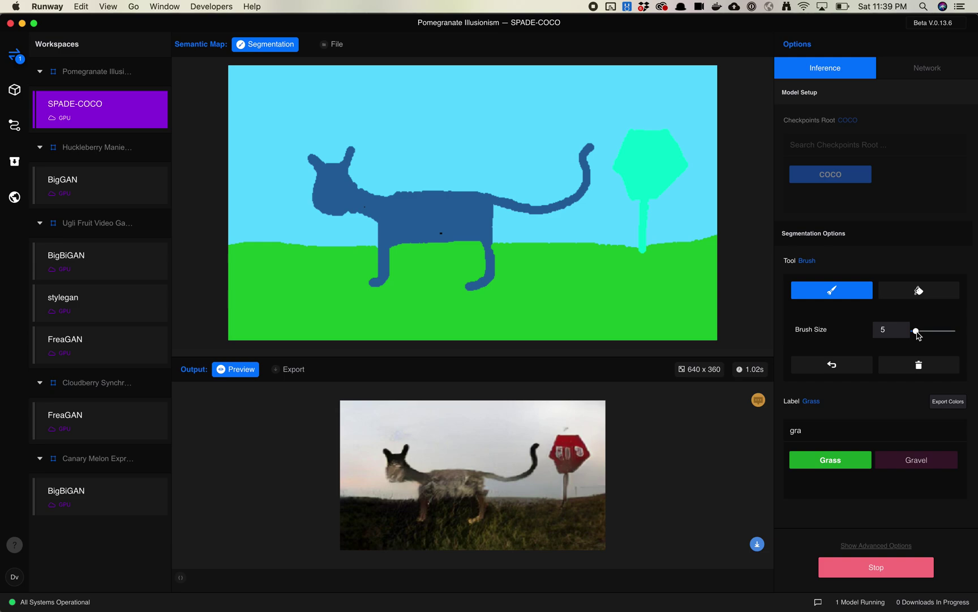
Step: Set brush size to 2 and dab small grass tufts along the horizon
left_click_drag(916, 331, 914, 331)
mouse_move(569, 237)
left_mouse_down()
mouse_move(580, 254)
mouse_move(600, 242)
left_mouse_up()
left_click(583, 241)
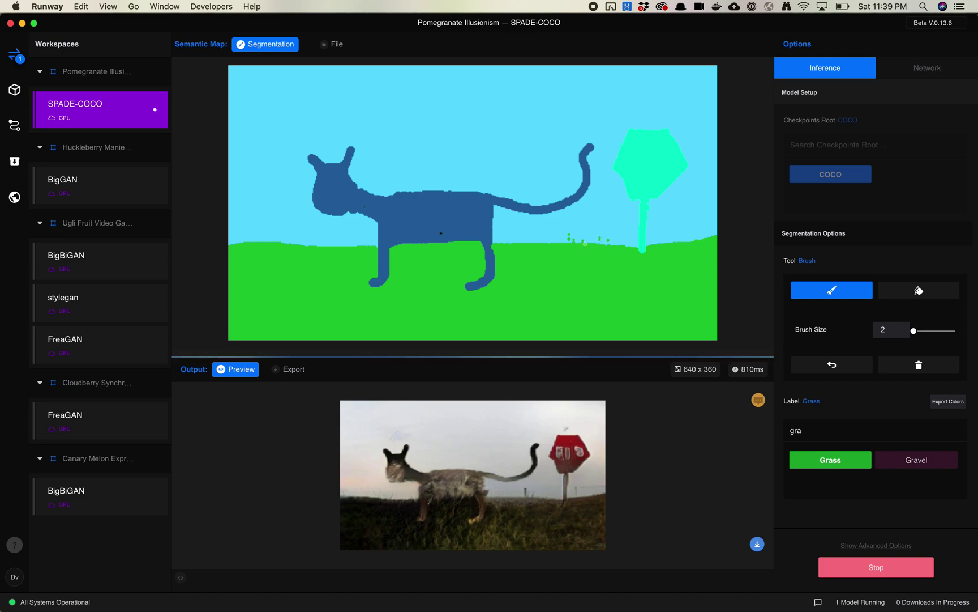
left_click_drag(556, 237, 555, 241)
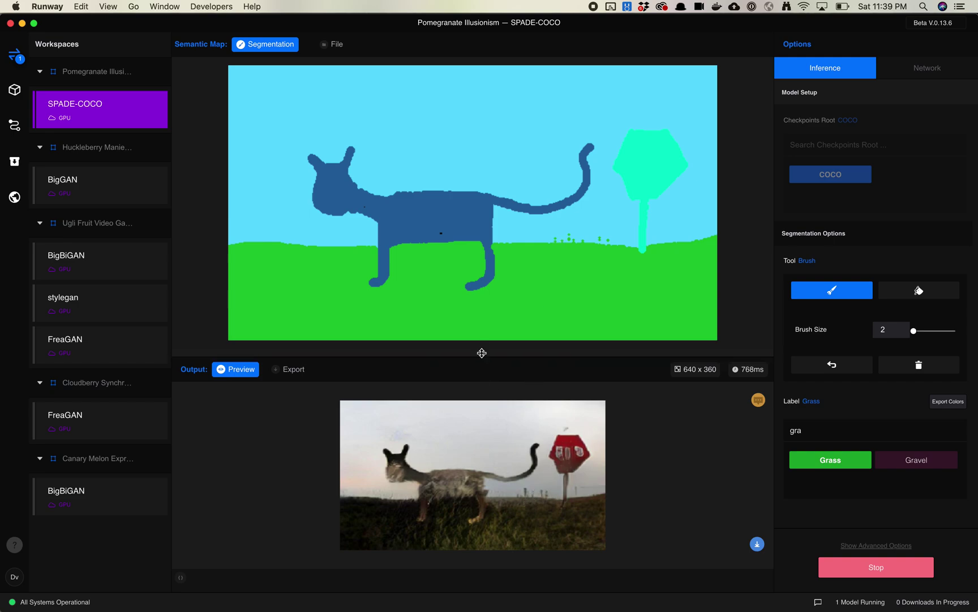
Step: Enlarge the Output preview and add grass tufts on the horizon left of the cat
left_click_drag(483, 351, 481, 307)
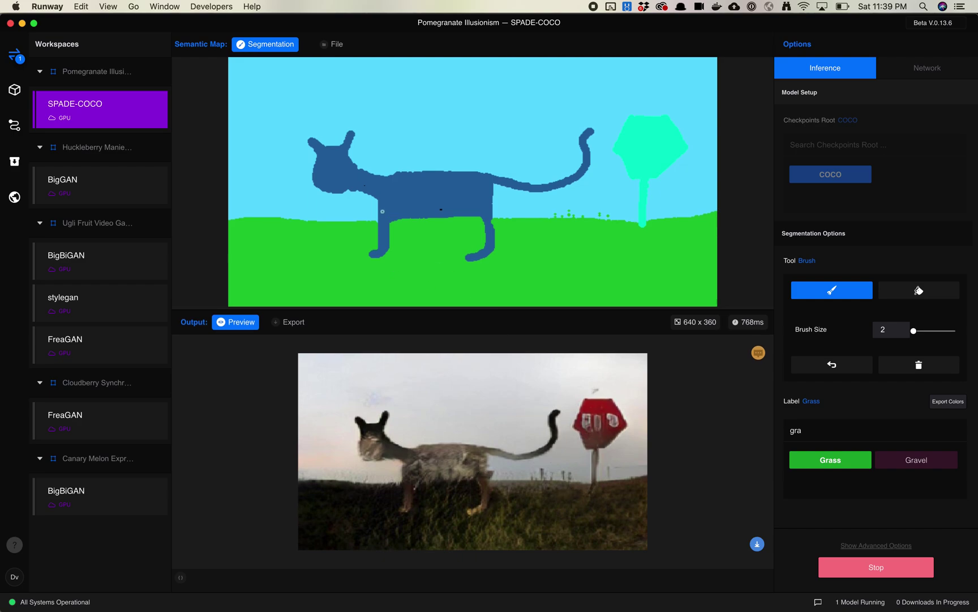
left_click(340, 228)
left_click(329, 226)
Step: Choose the Airplane label via a 'plane' search and set brush size to 5
left_click(816, 437)
type("plane")
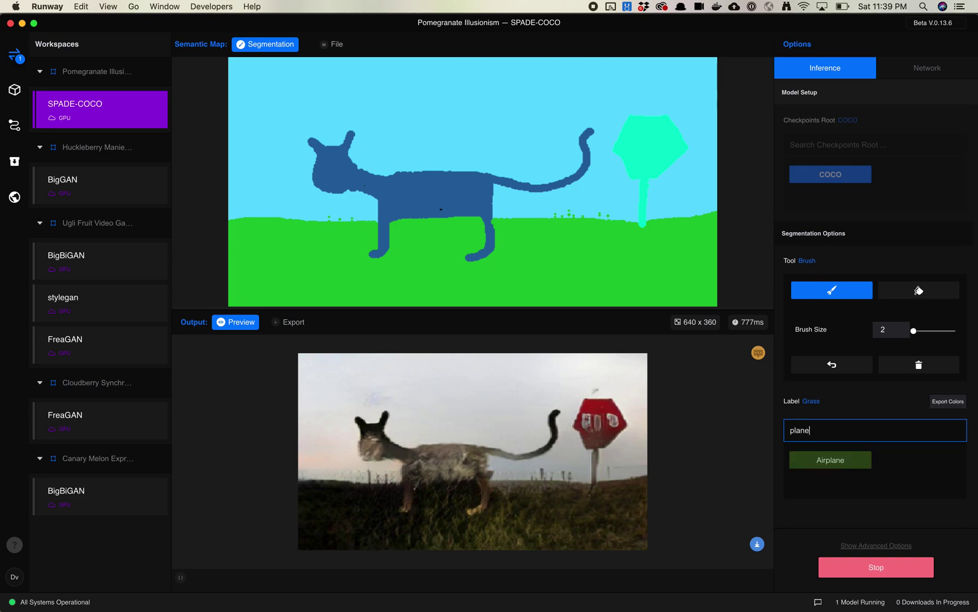
left_click(821, 460)
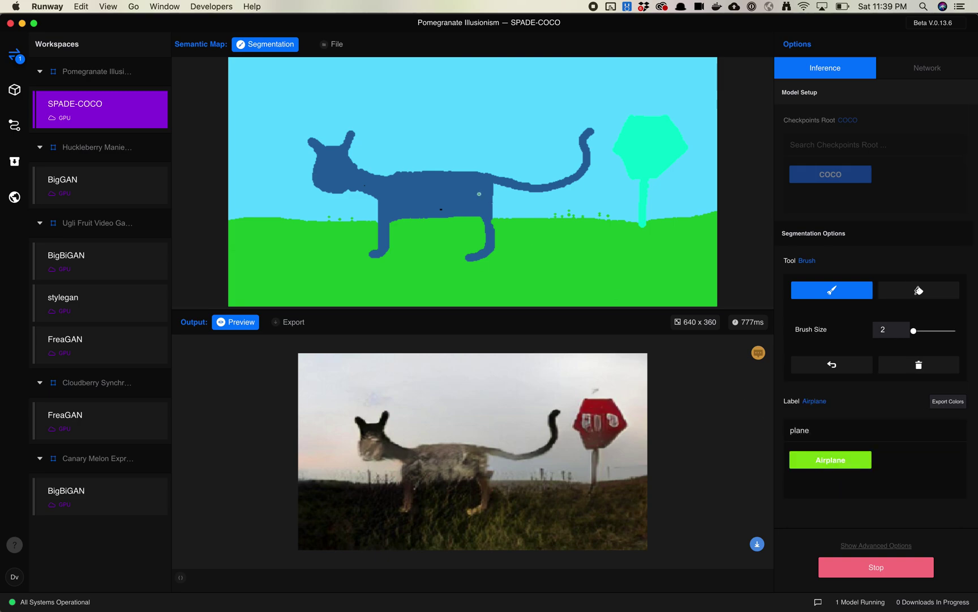
double_click(885, 329)
type("5")
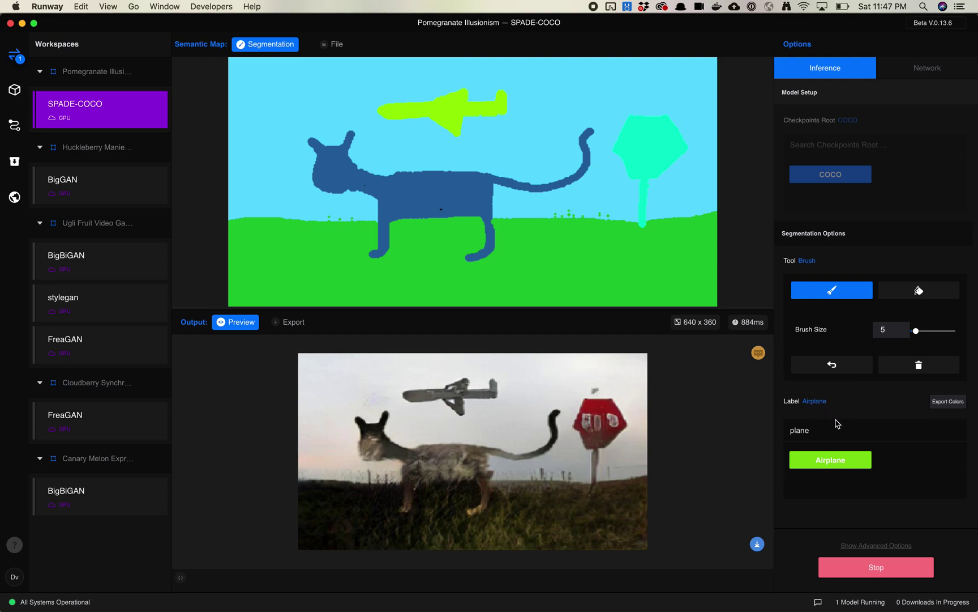
Step: Export the label colours as SPADE-COCO - Labels.csv into Dropbox and reveal it in Finder
left_click(836, 436)
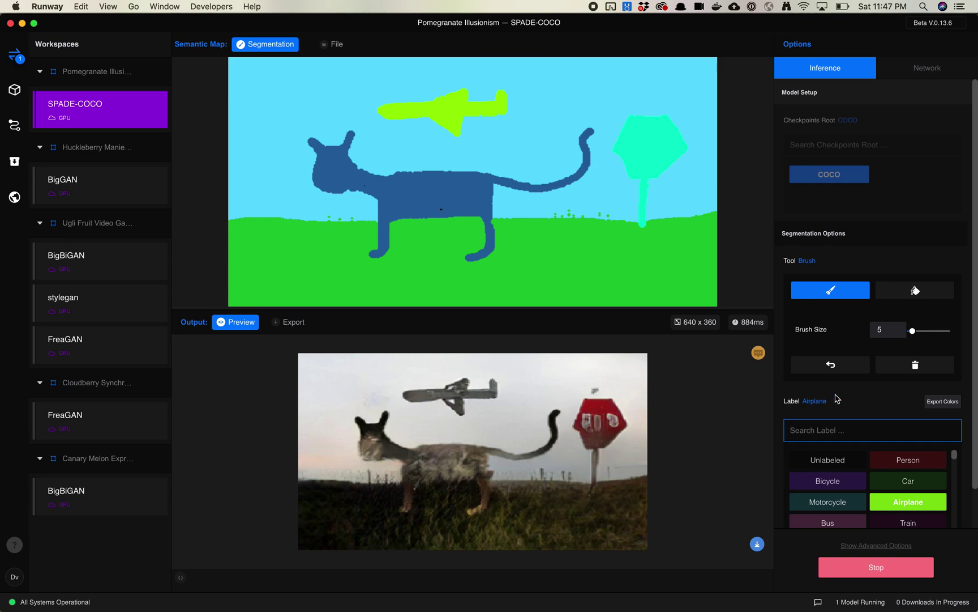
left_click(943, 402)
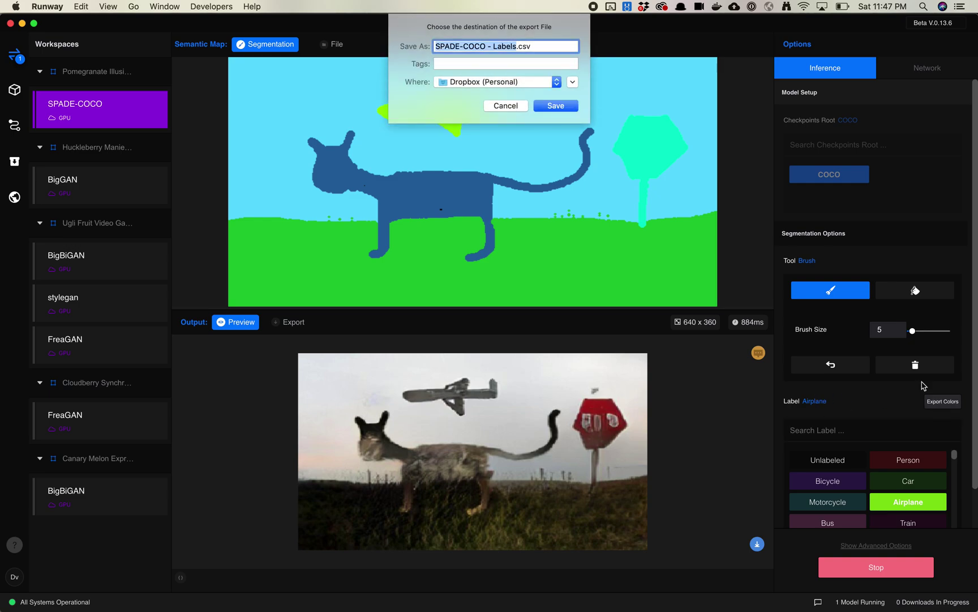
left_click(547, 106)
left_click(458, 566)
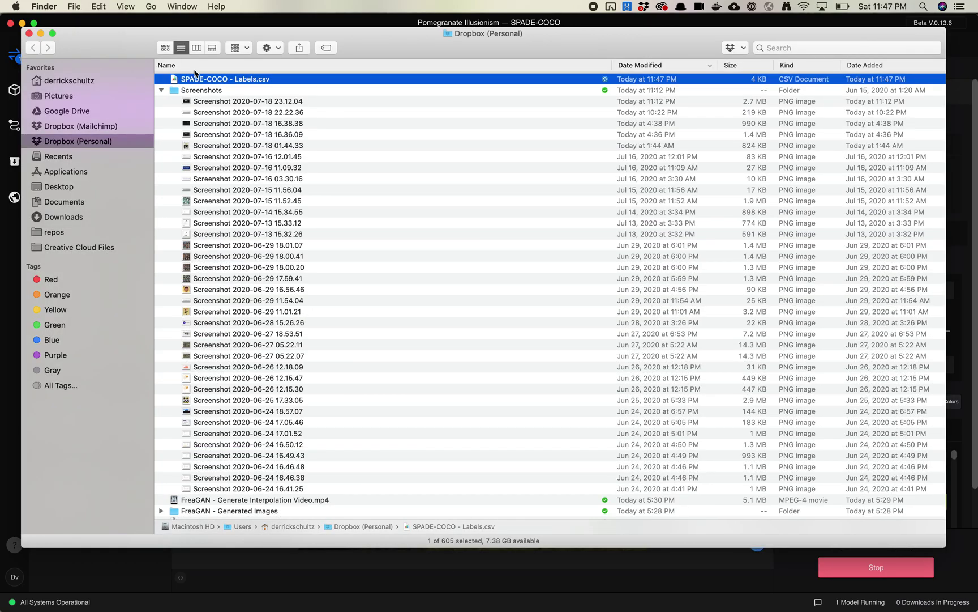
Step: Open SPADE-COCO - Labels.csv in Numbers and dismiss the What's New notice
double_click(194, 79)
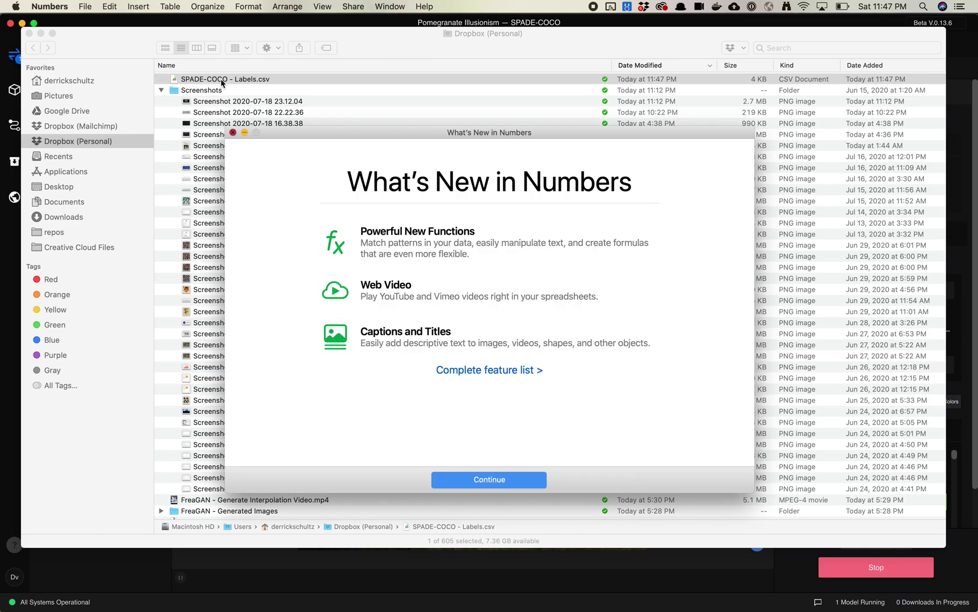
key("Return")
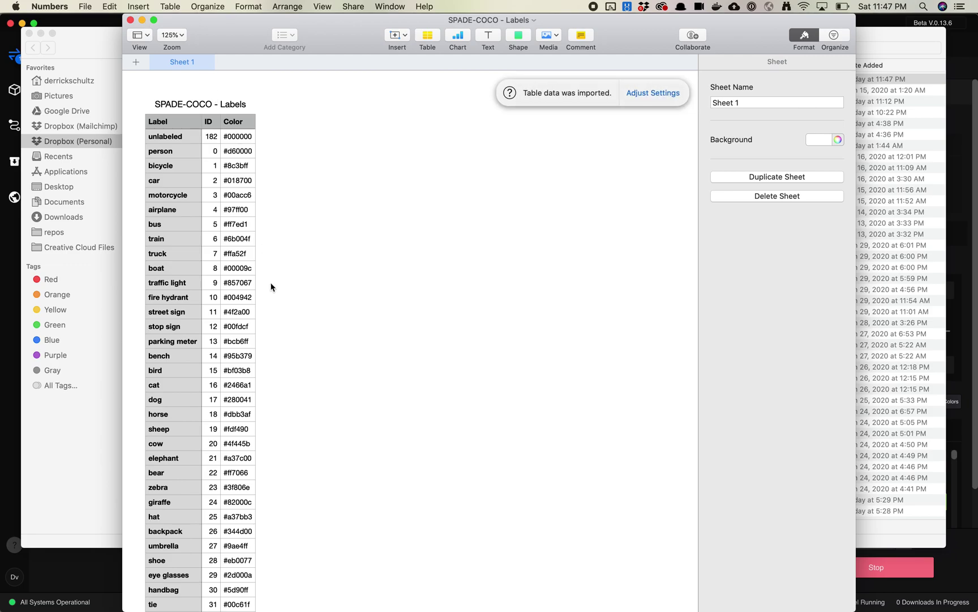
scroll(219, 146, "down", 2)
scroll(218, 147, "up", 2)
Step: Inspect hex colours for labels like car and baseball bat (#c8c300), then return to Runway
left_click(169, 152)
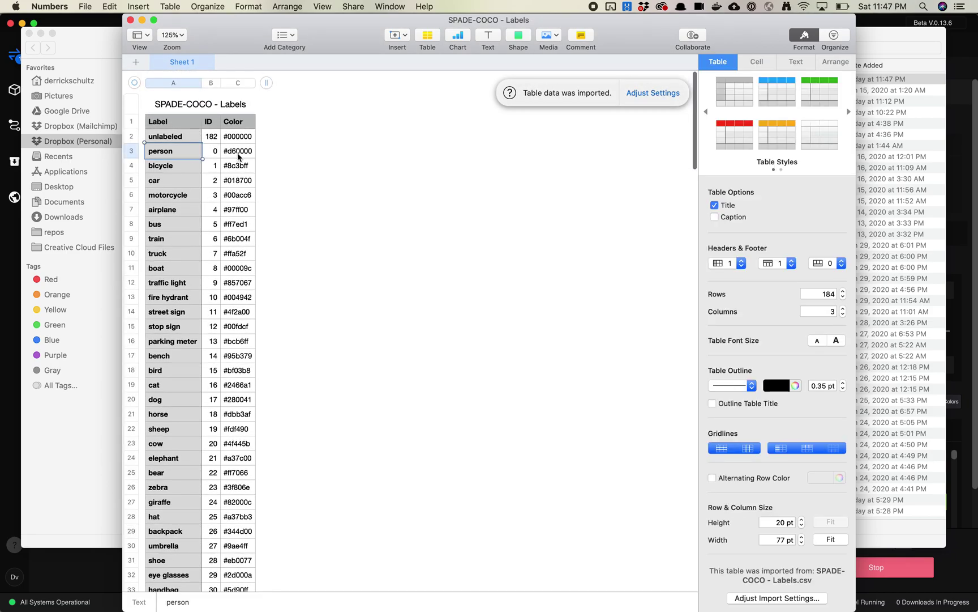
left_click(239, 157)
left_click(238, 168)
left_click(239, 187)
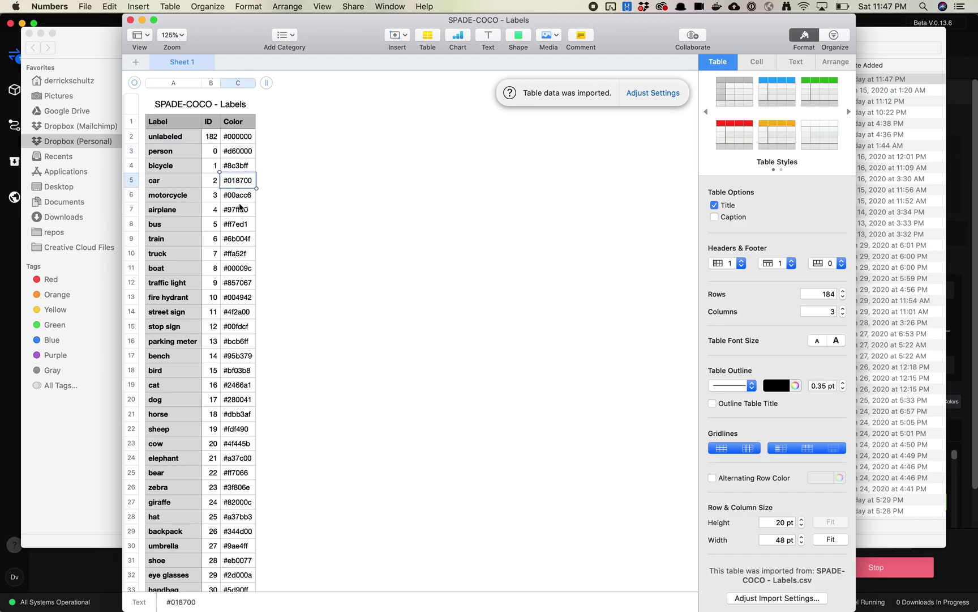
scroll(240, 210, "down", 15)
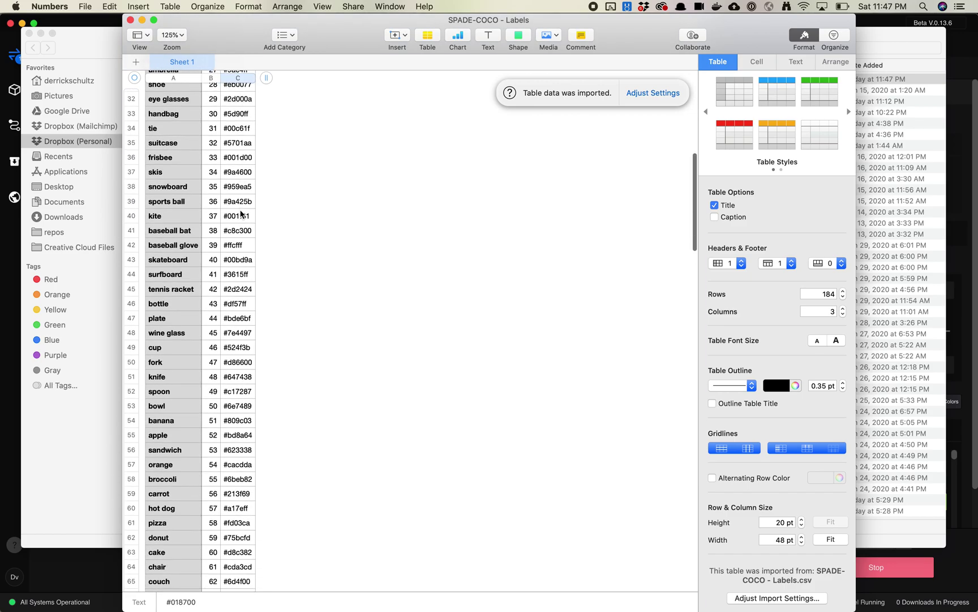
left_click(239, 246)
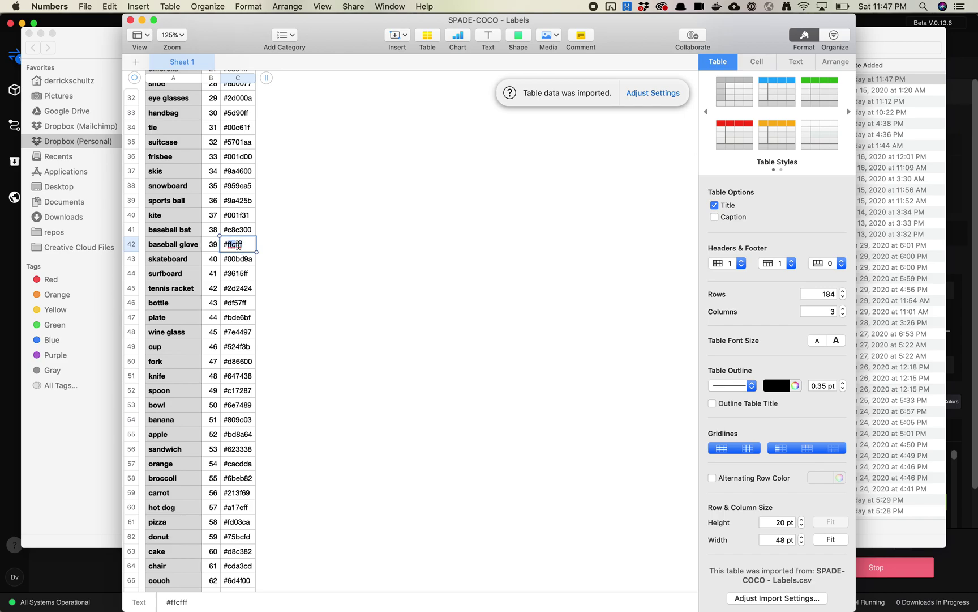
double_click(236, 229)
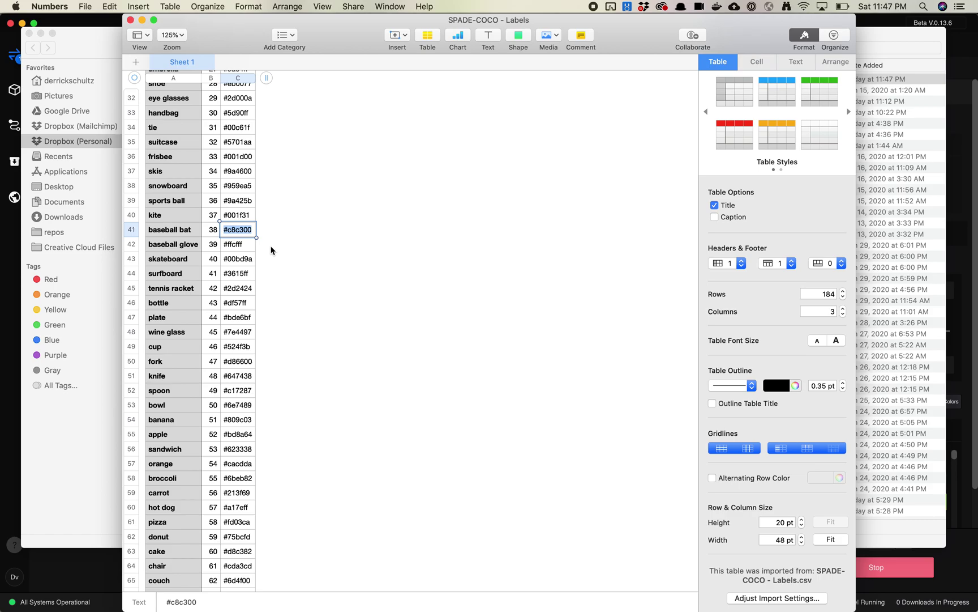
key("super+Tab")
key("super+Tab")
key("Tab")
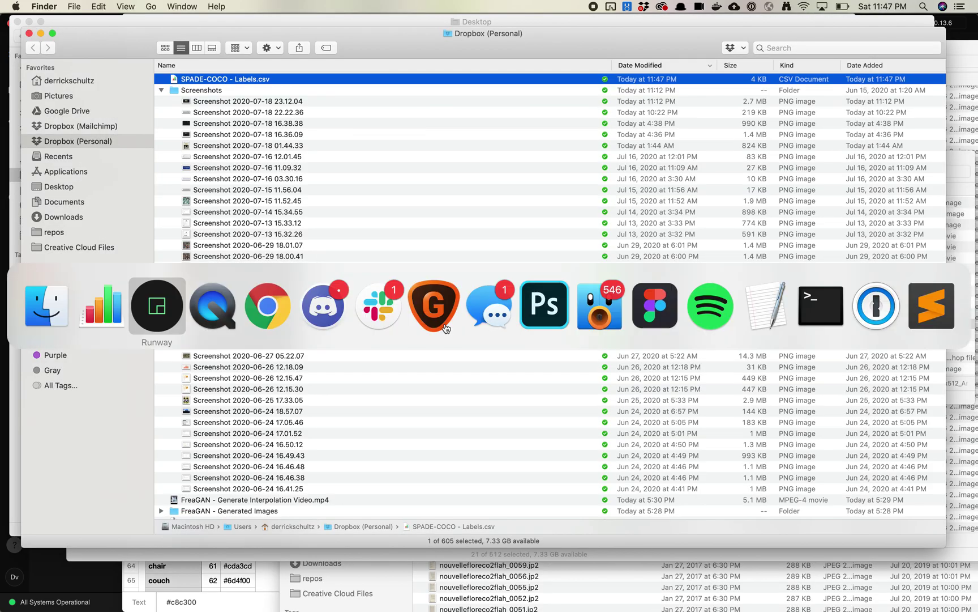